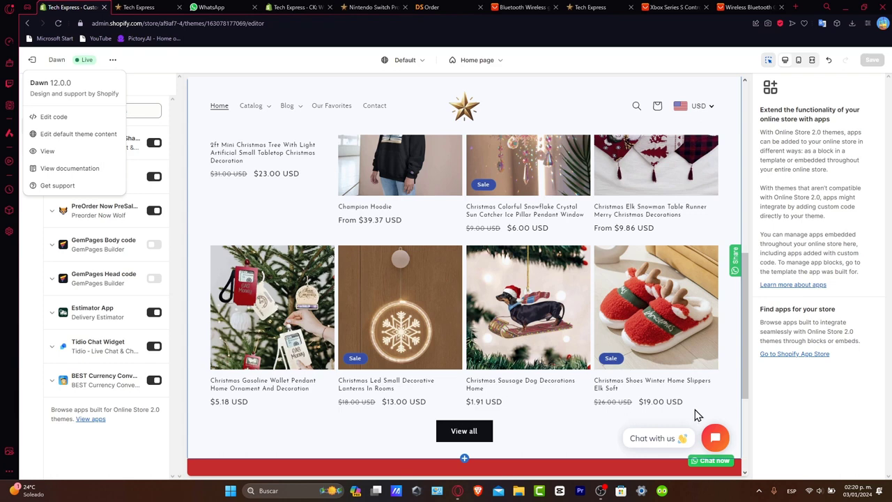
Step: Leave the theme editor and open the store's shipping and delivery settings
scroll(643, 411, "down", 3)
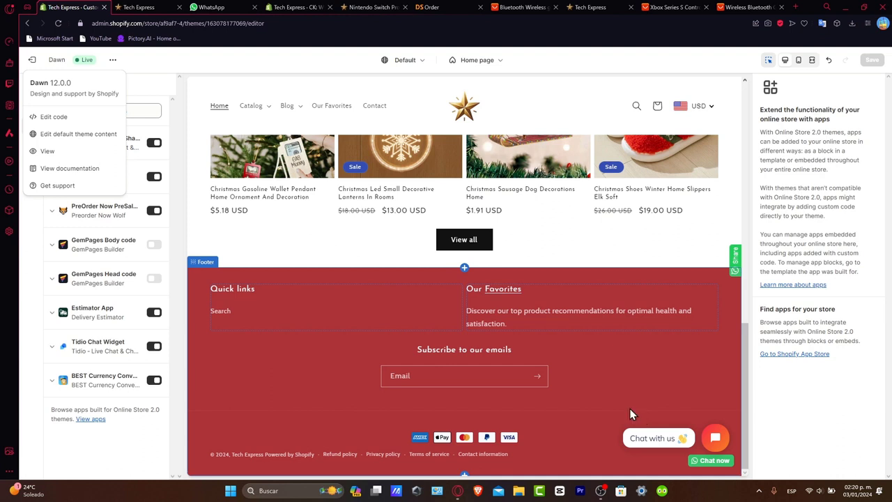
left_click(30, 62)
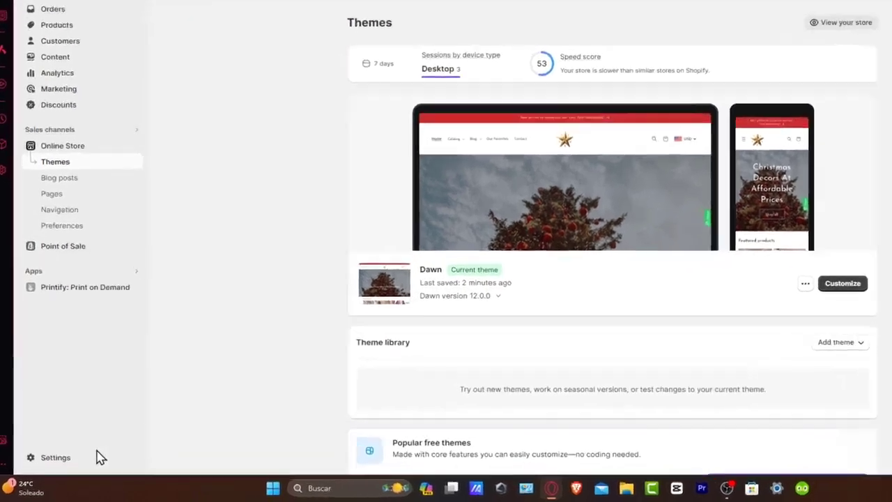
left_click(70, 457)
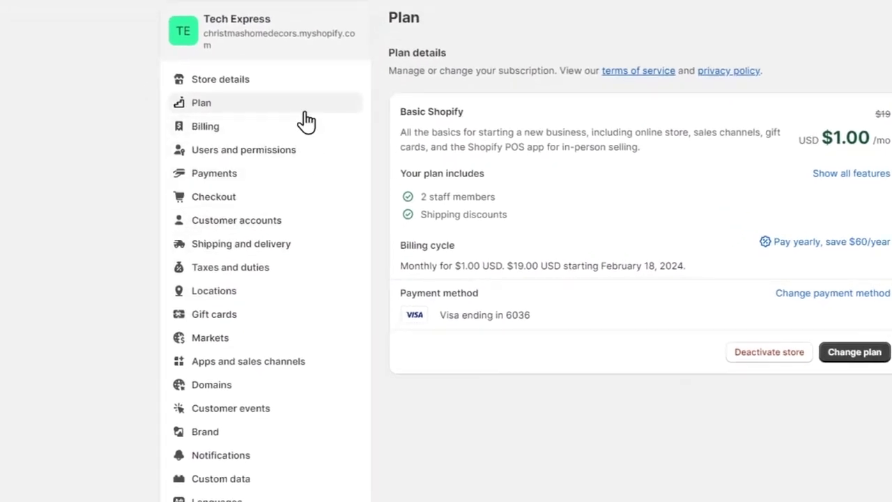
left_click(283, 245)
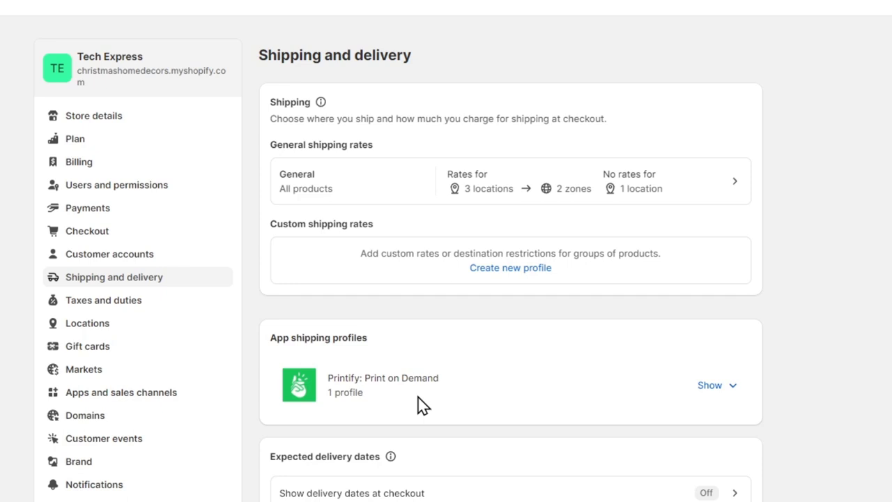
Step: Open the general shipping profile and examine its products, Domestic and International zones, and the International Standard rate
left_click(353, 190)
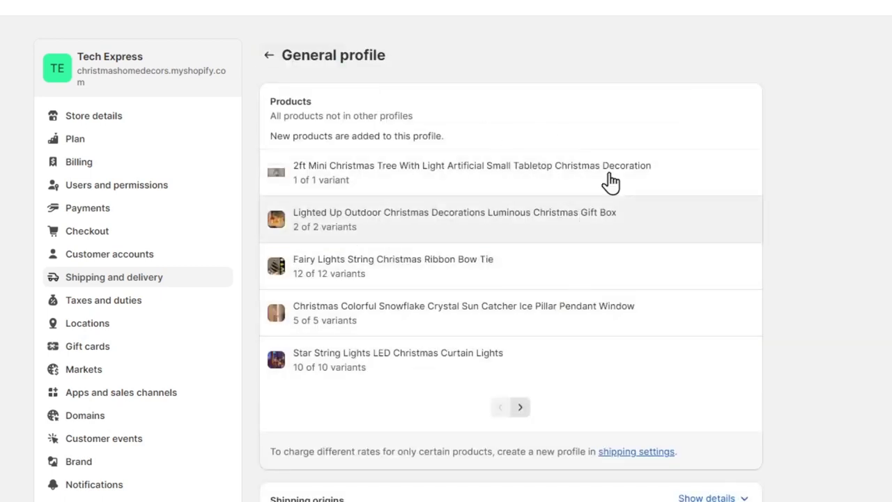
scroll(542, 300, "down", 6)
scroll(570, 349, "down", 5)
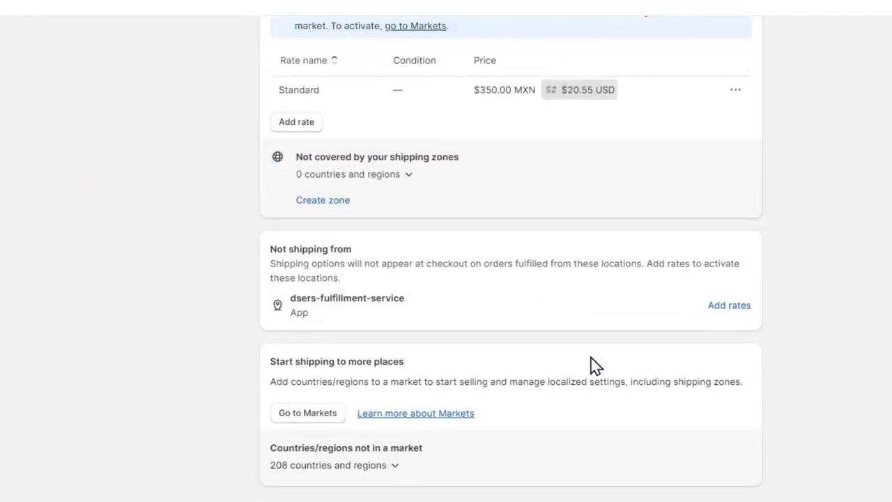
scroll(592, 366, "up", 10)
scroll(594, 367, "up", 1)
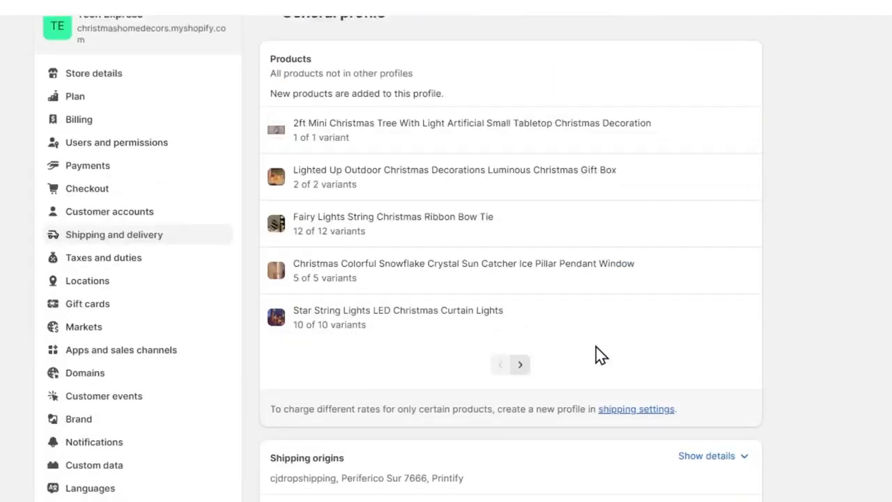
scroll(482, 432, "down", 3)
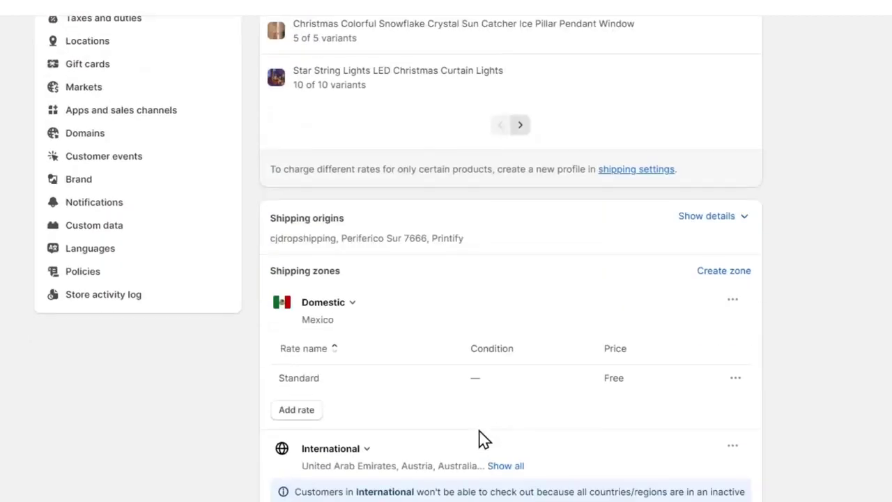
scroll(431, 305, "down", 3)
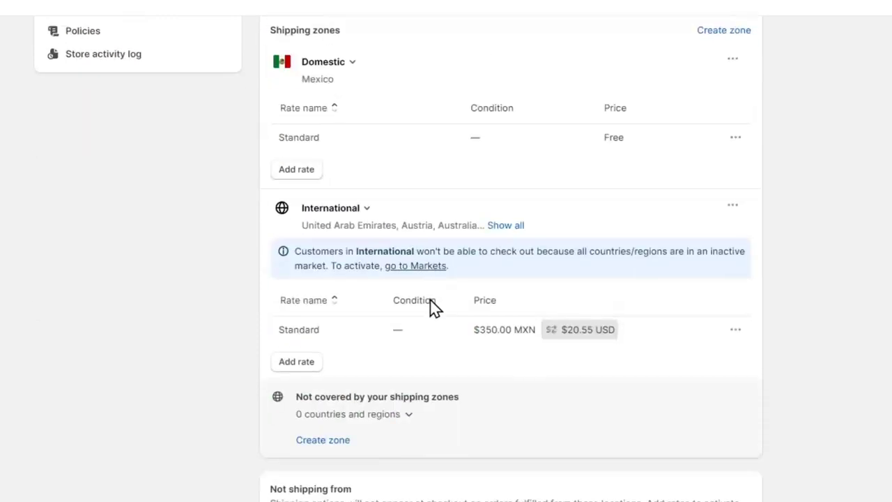
left_click(364, 218)
left_click_drag(569, 331, 613, 336)
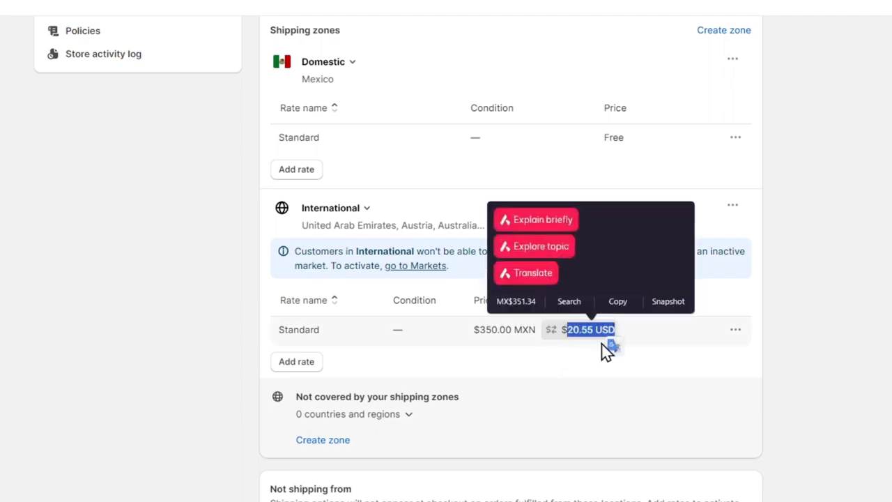
left_click(271, 307)
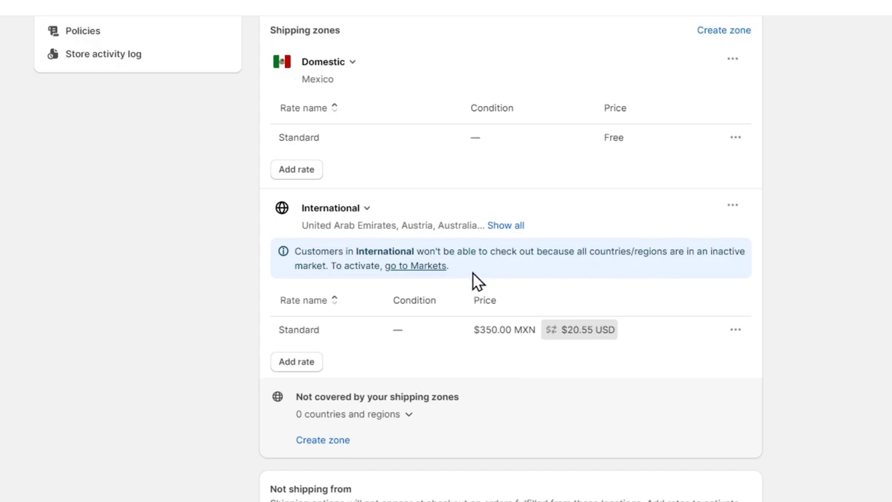
Step: Go to the International market and examine its shipping rates by country, expanding the United States
left_click(428, 269)
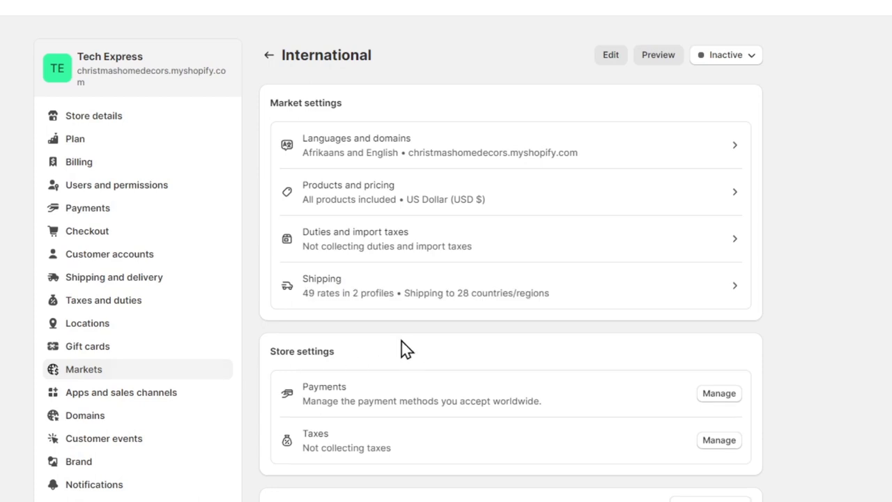
left_click(426, 299)
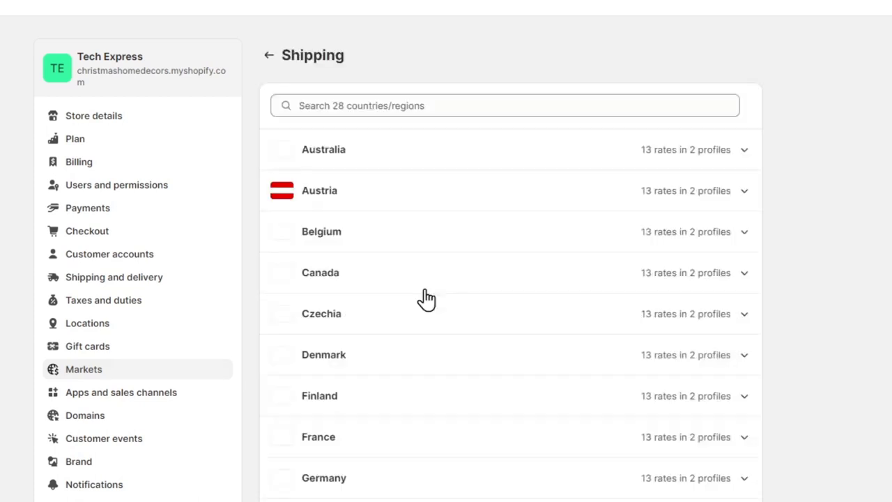
scroll(487, 219, "down", 10)
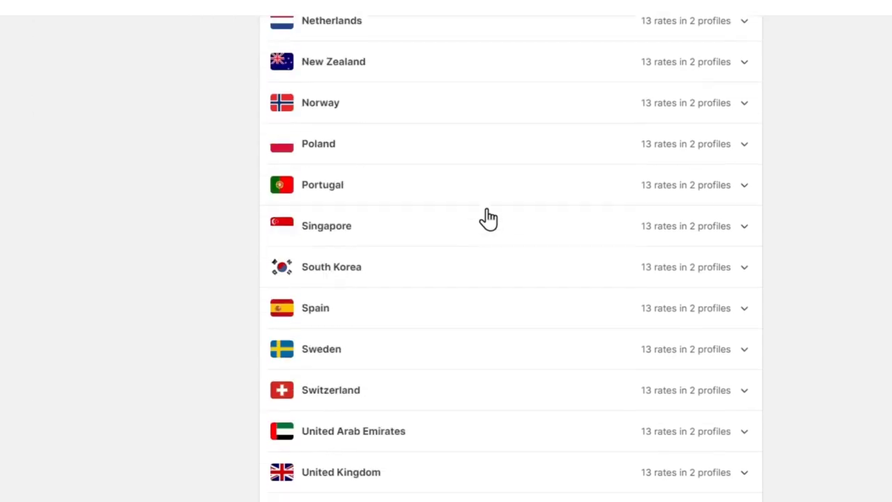
scroll(488, 241, "up", 10)
scroll(488, 250, "down", 10)
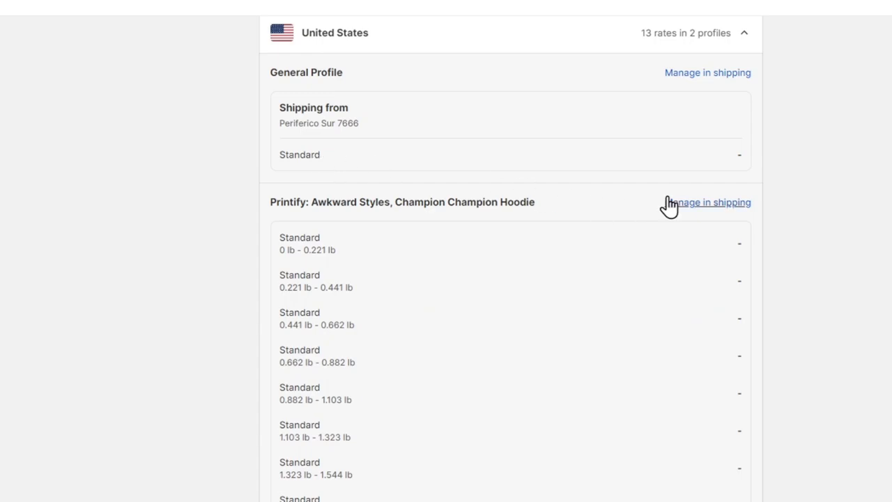
Step: Return to the General profile from the United States rates and review its zones, further products and the note on charging different rates
left_click(719, 82)
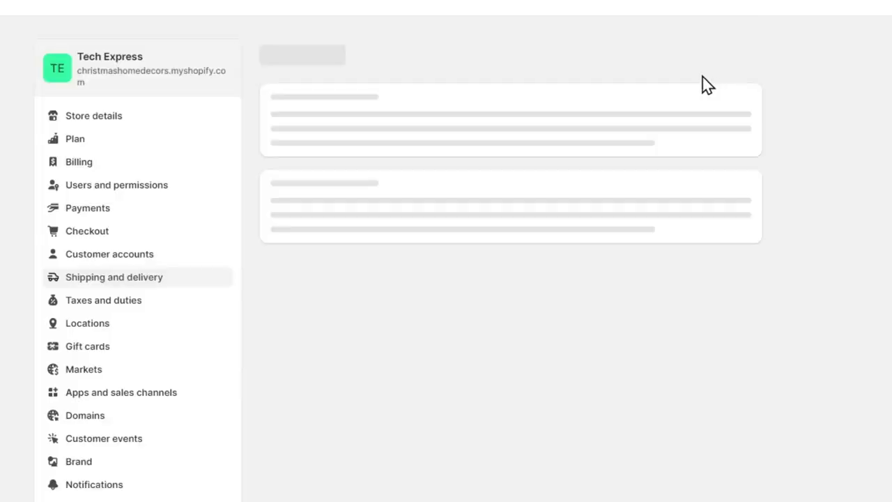
scroll(508, 328, "down", 10)
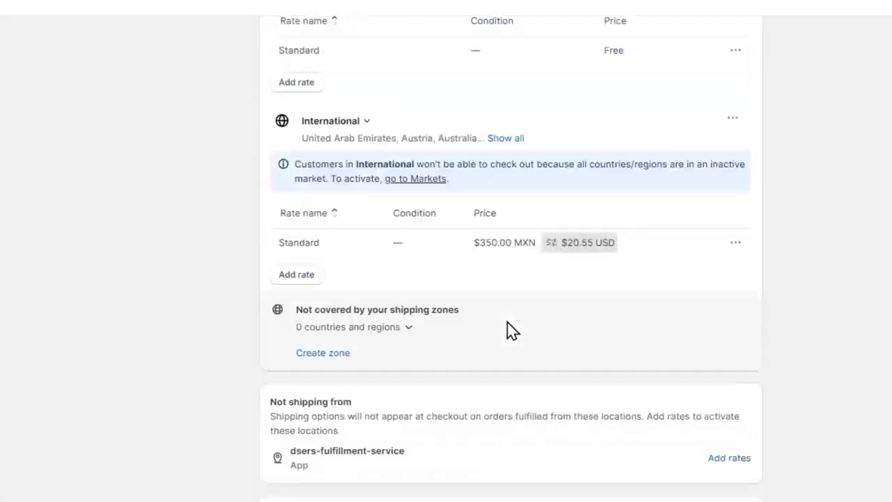
scroll(508, 328, "up", 12)
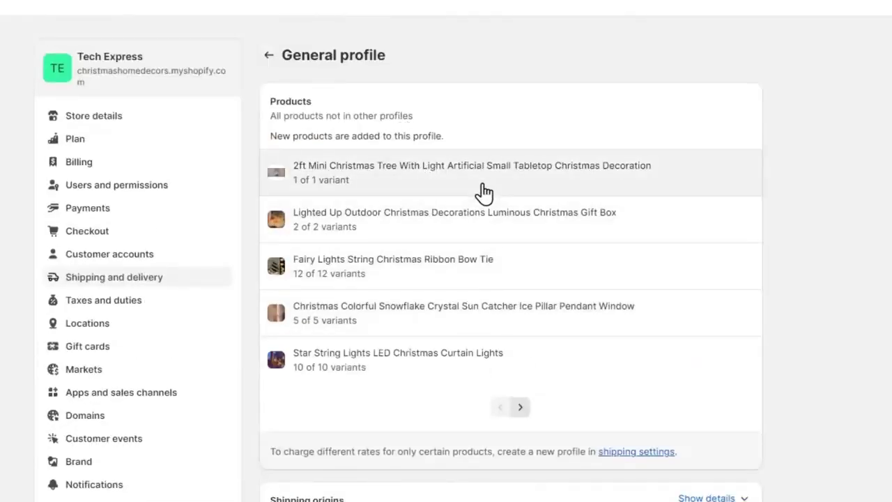
left_click(520, 407)
left_click(520, 408)
scroll(464, 334, "down", 2)
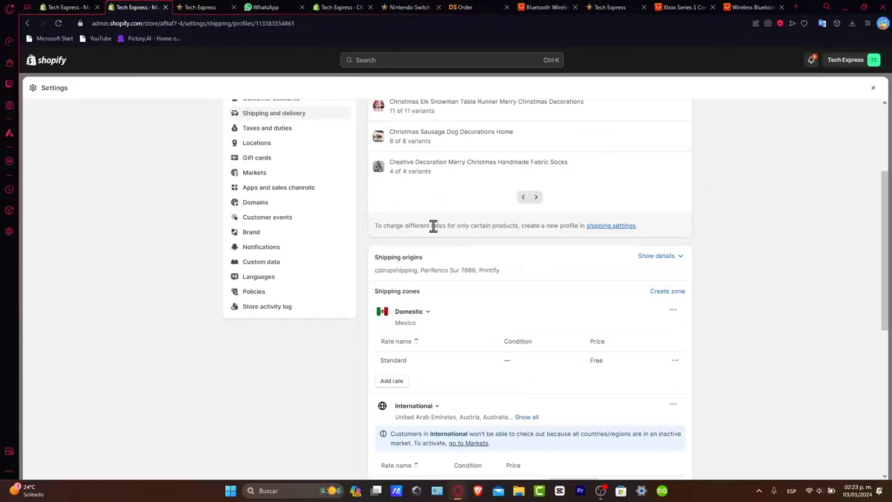
left_click_drag(425, 225, 520, 228)
left_click_drag(508, 195, 571, 195)
scroll(566, 244, "up", 3)
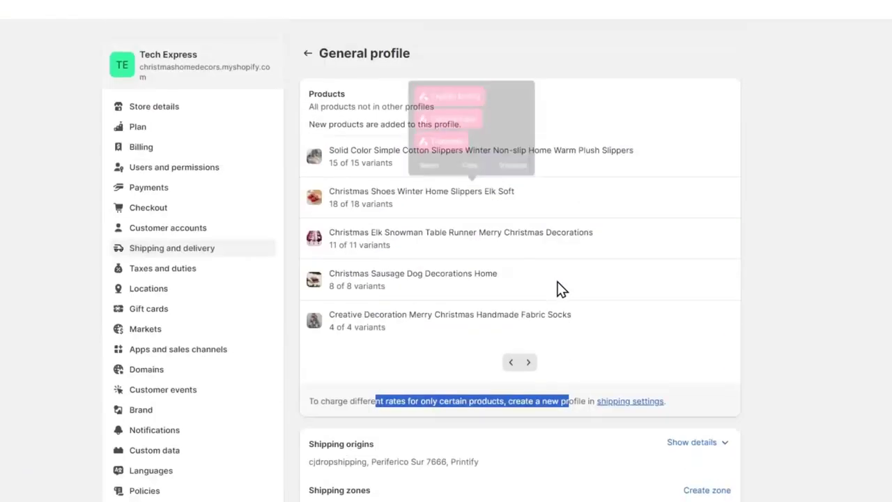
Step: Start a new custom shipping profile and add all variants of Creative Decoration Merry Christmas Handmade Fabric Socks
left_click(305, 52)
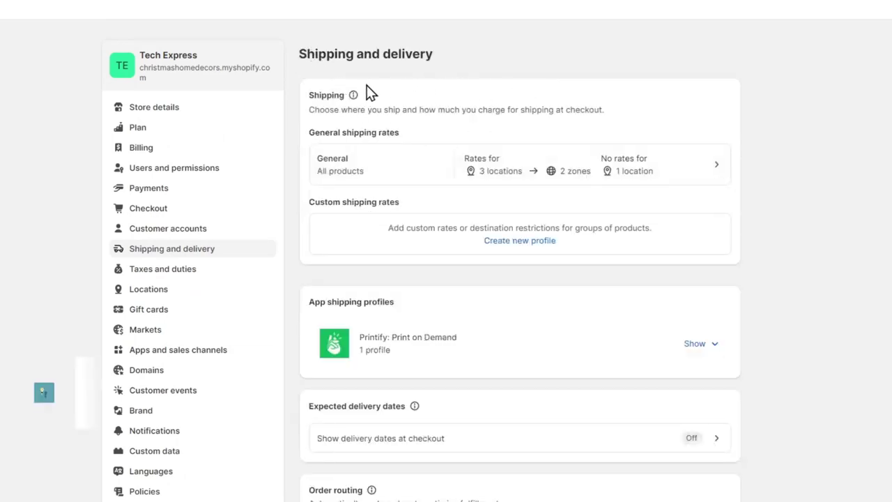
left_click(534, 243)
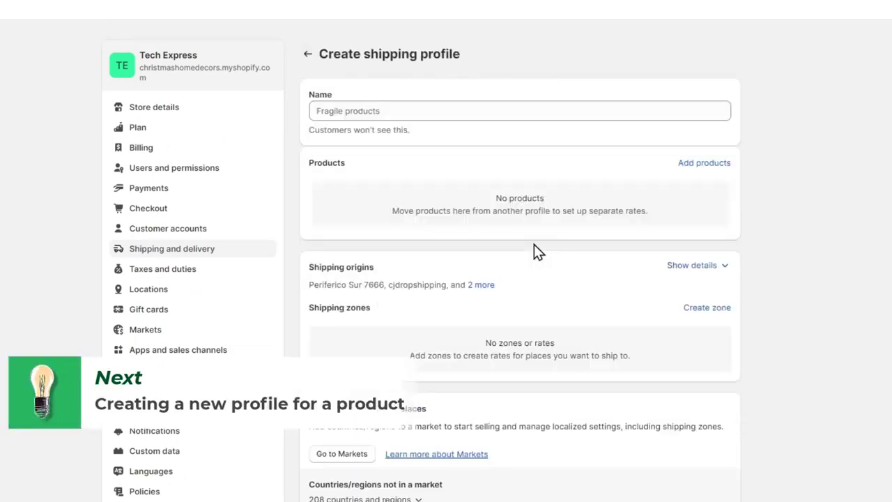
left_click(705, 164)
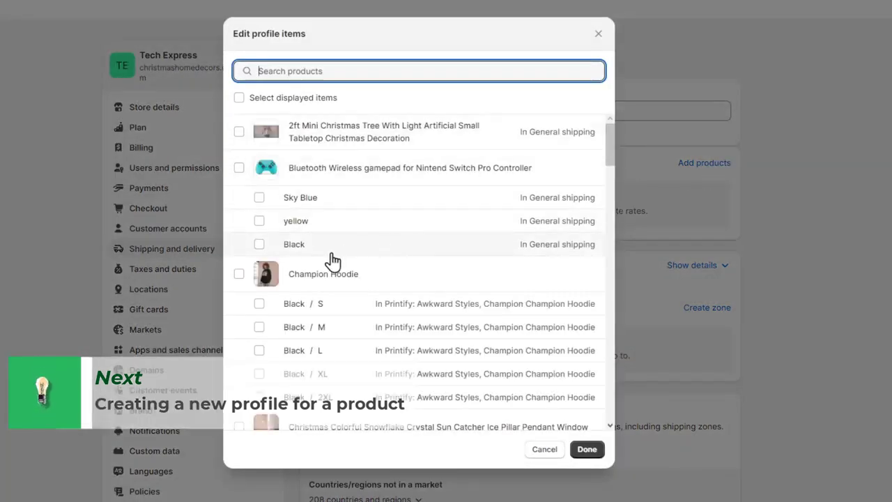
scroll(330, 289, "down", 10)
scroll(330, 295, "down", 5)
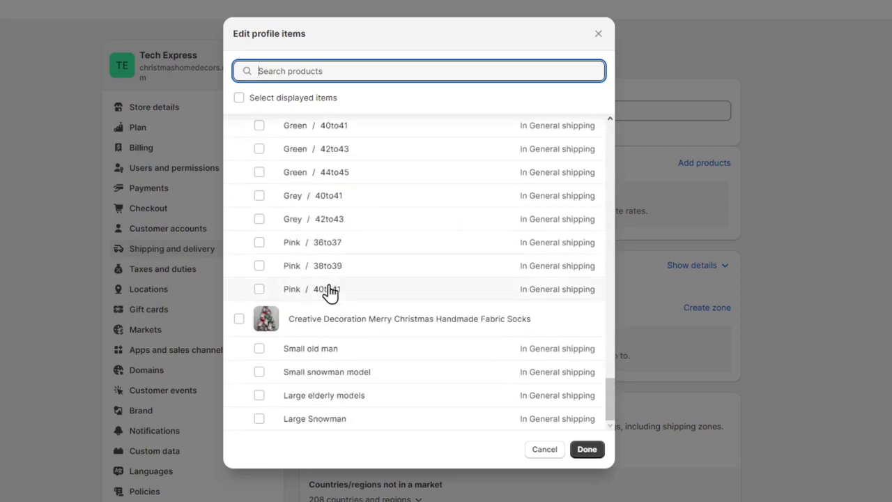
left_click(239, 316)
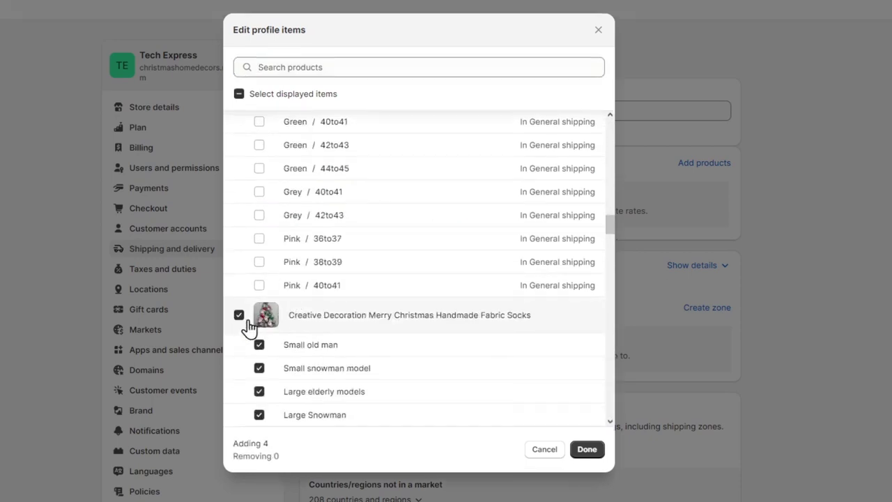
left_click(592, 452)
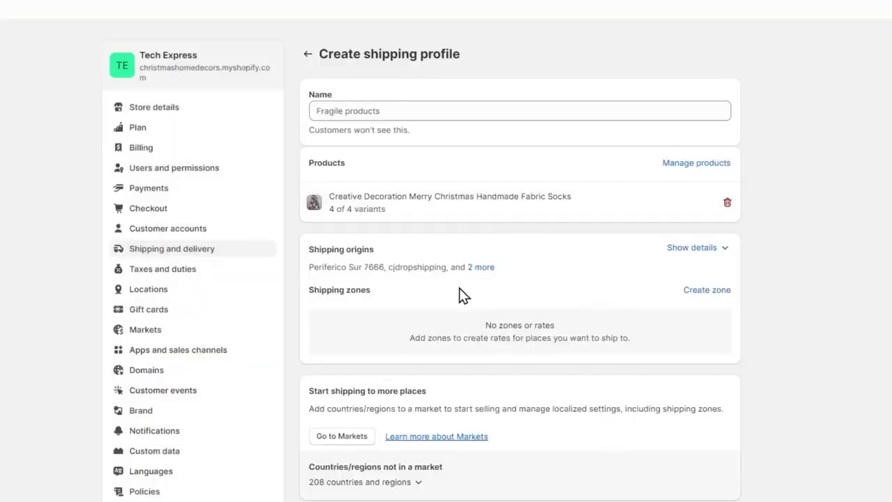
Step: Name the new shipping profile "Fragile Products"
left_click(416, 102)
type("Fragile Pord")
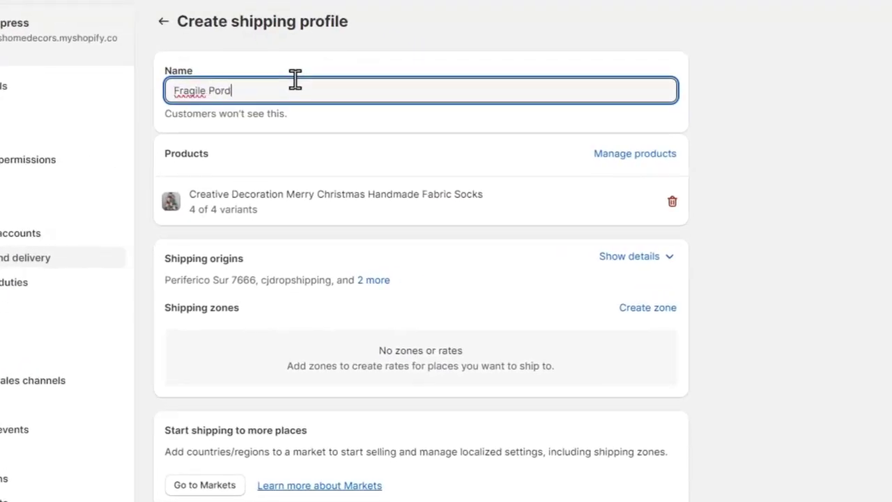
key("BackSpace")
key("BackSpace")
type("oducts")
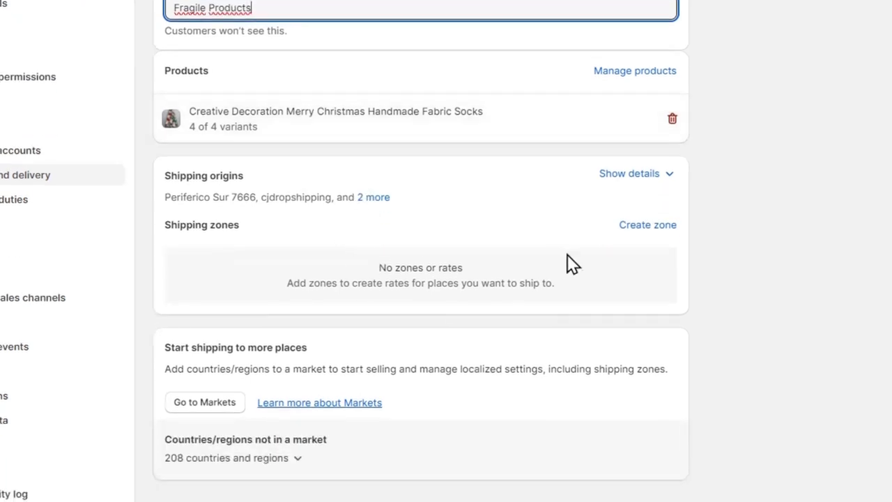
Step: Create a shipping zone named "USA and Canada" that covers the United States and Canada
left_click(660, 229)
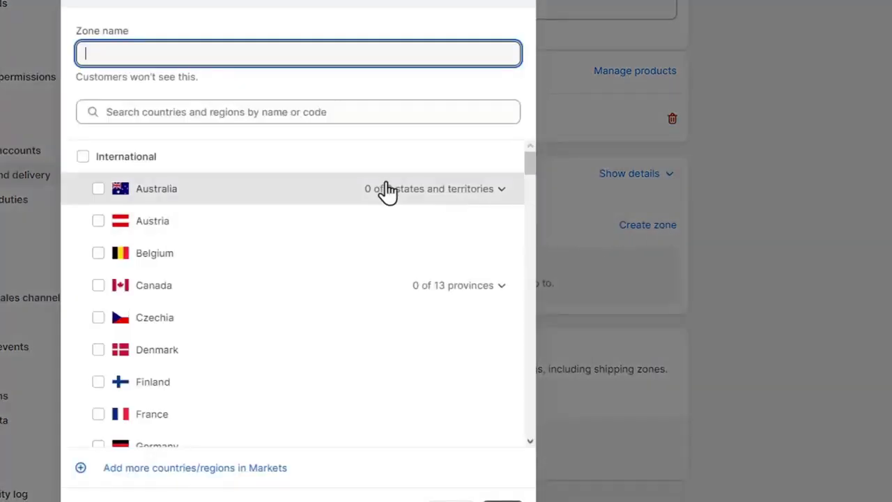
scroll(389, 194, "down", 10)
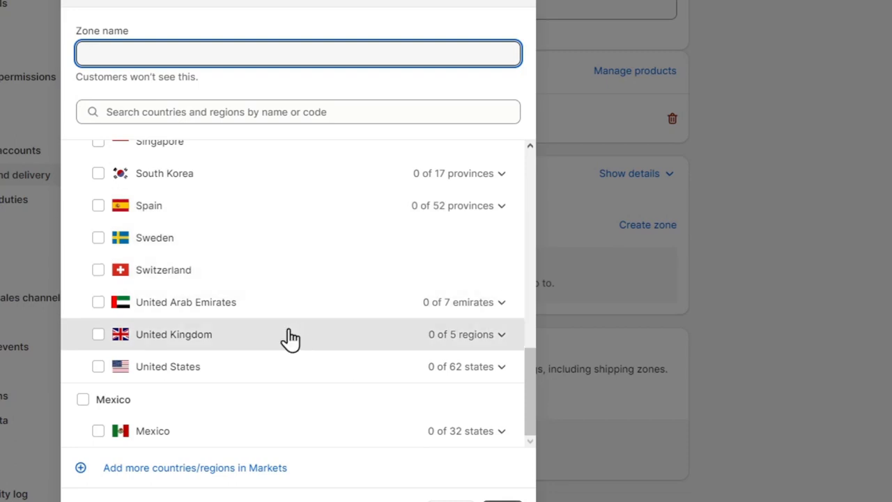
left_click(101, 370)
scroll(159, 391, "up", 10)
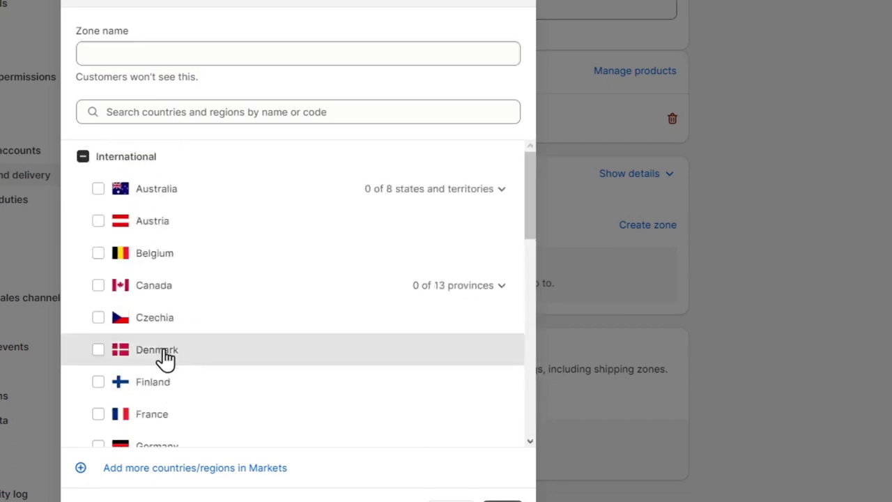
left_click(98, 287)
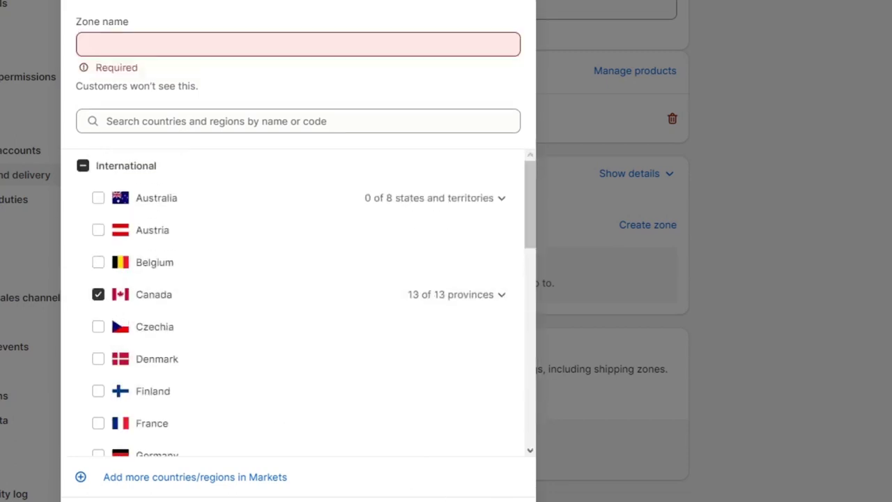
left_click(255, 44)
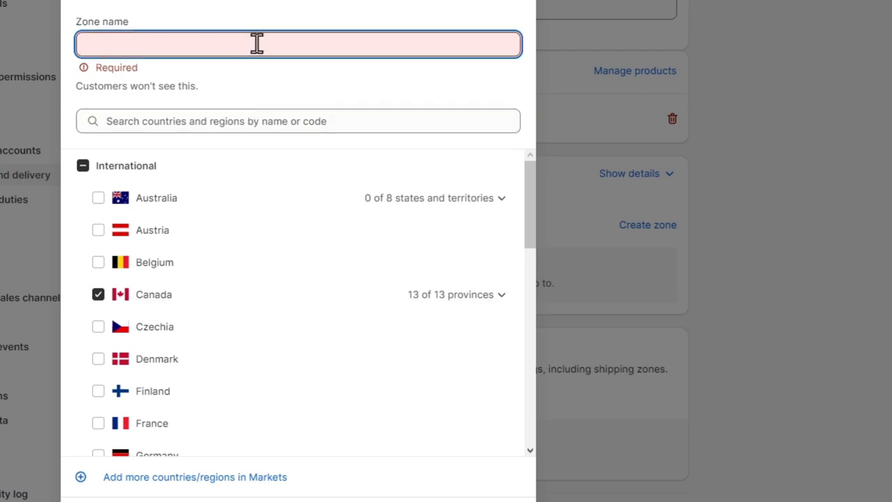
type("USA")
type("and Canada")
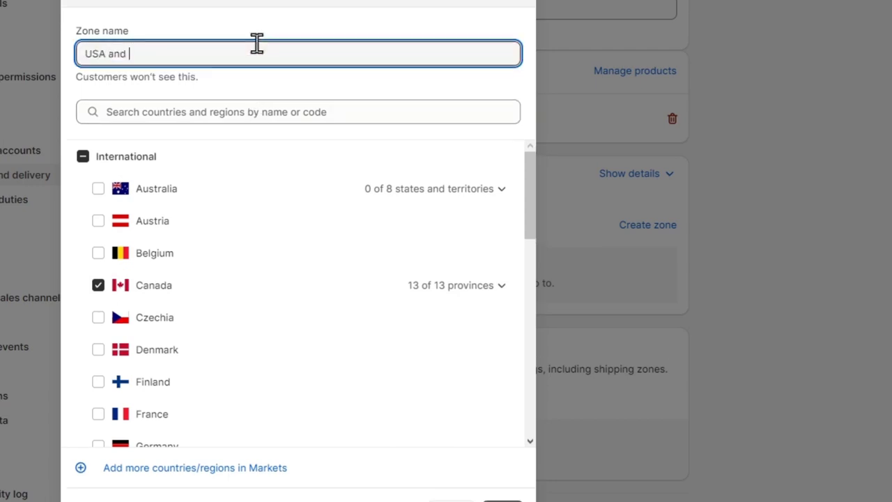
left_click(491, 498)
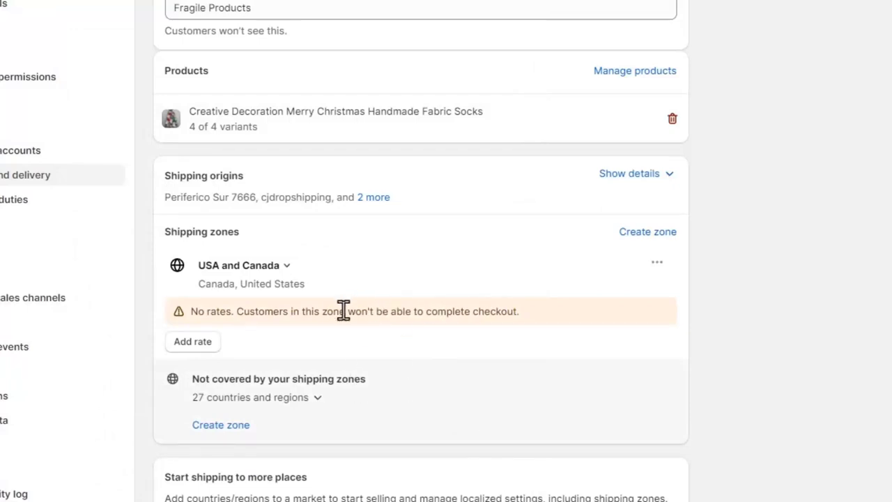
Step: Add a Standard rate priced at $15 to the USA and Canada shipping zone
left_click_drag(265, 311, 500, 313)
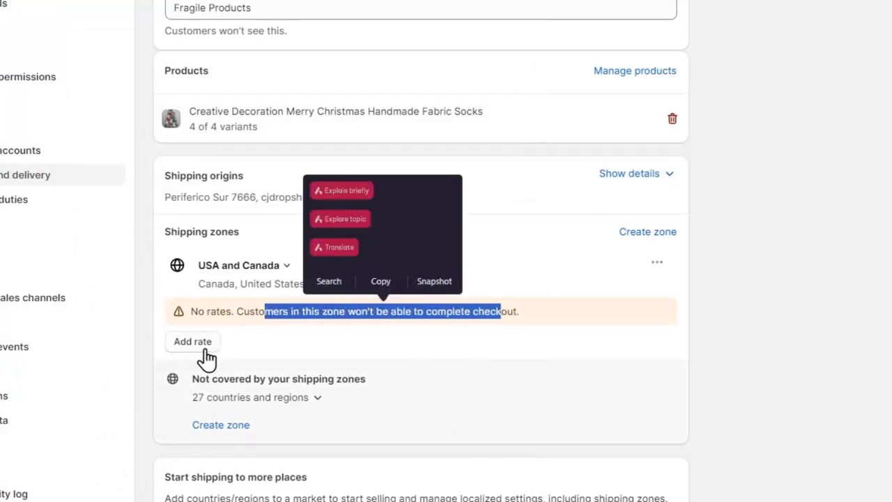
left_click(202, 344)
left_click(169, 246)
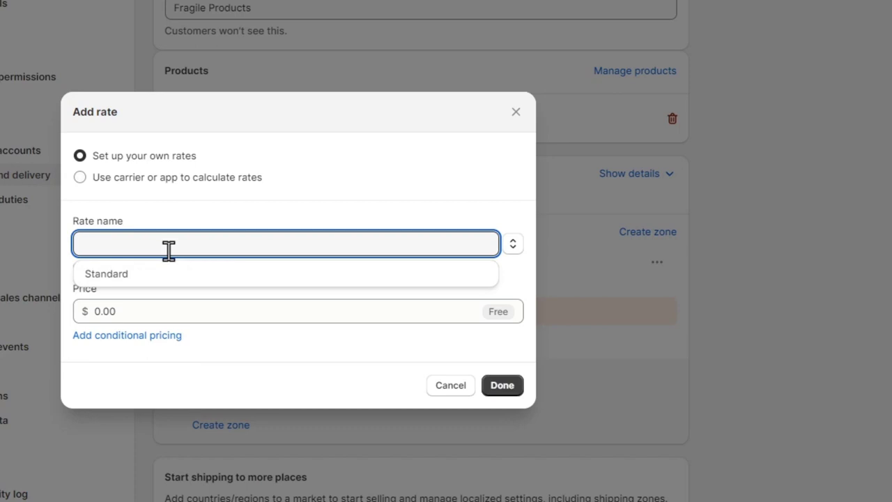
left_click(151, 273)
left_click(146, 311)
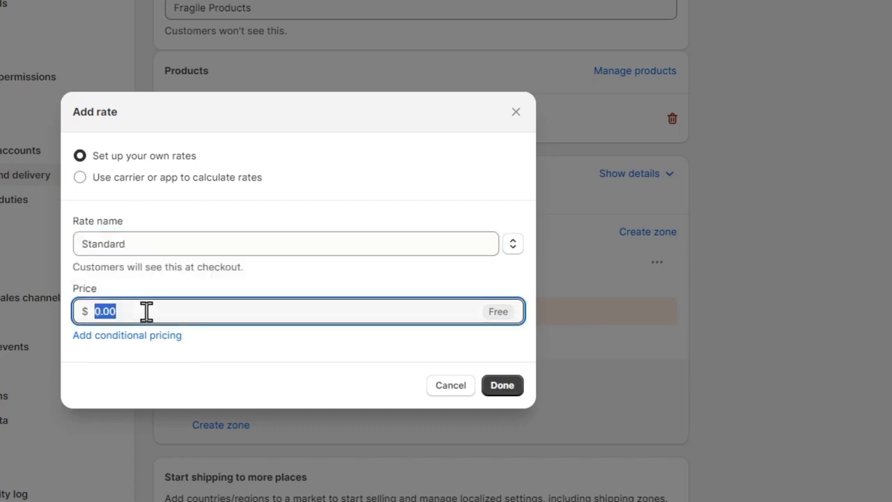
type("15")
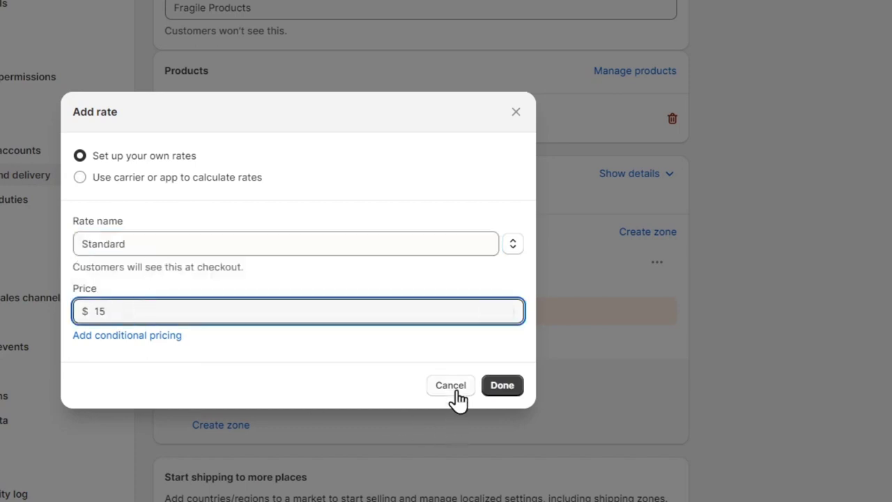
left_click(501, 385)
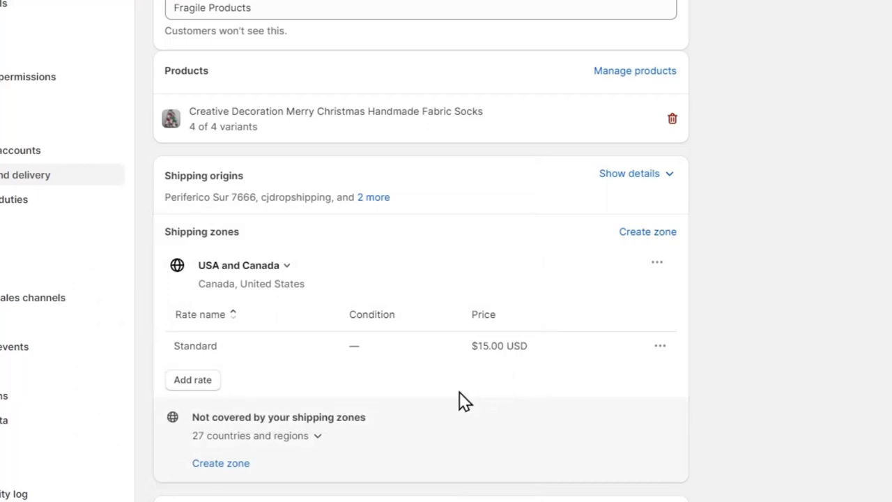
Step: Save the Fragile Products shipping profile without creating another zone
scroll(459, 392, "down", 3)
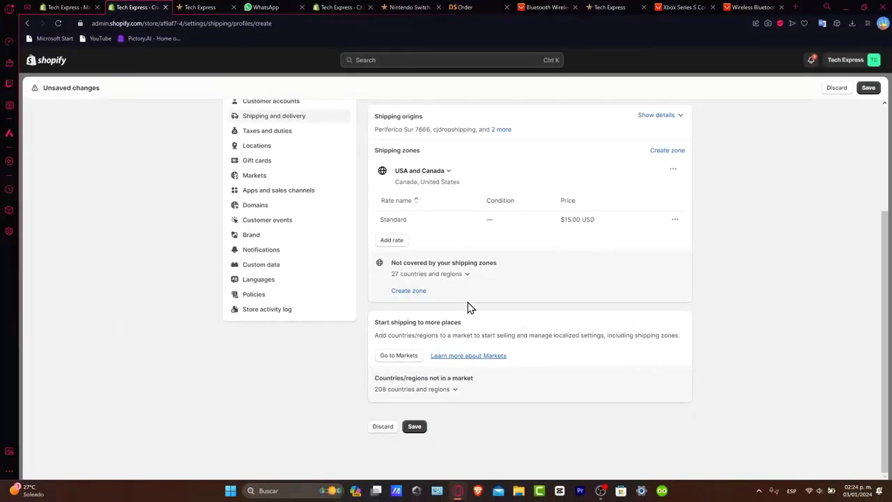
left_click(421, 292)
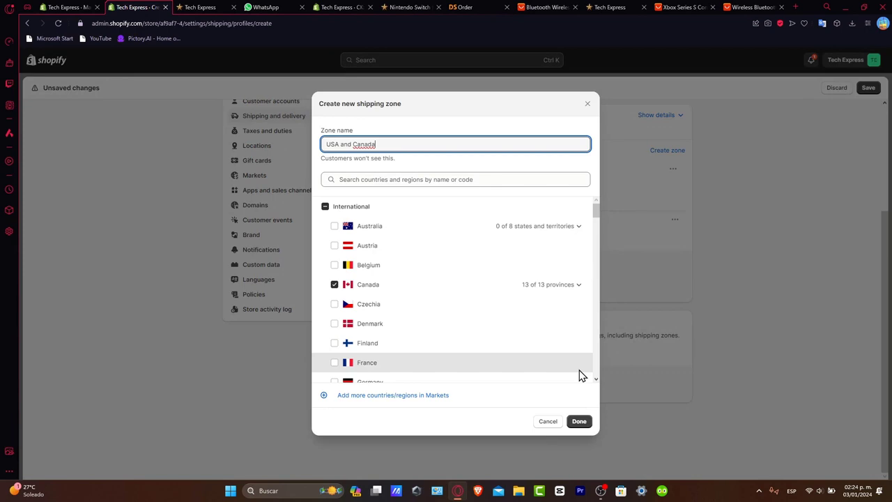
left_click(551, 422)
left_click(416, 426)
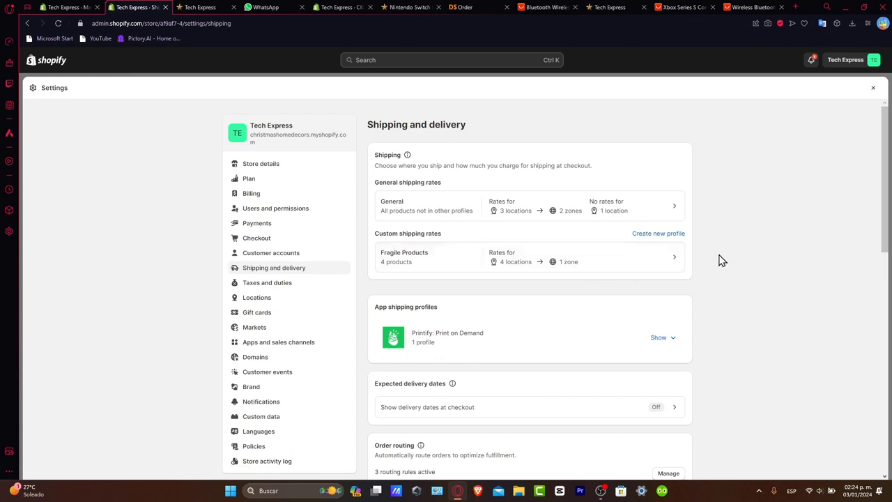
Step: Look over the remaining shipping and delivery settings, close the settings and open the live online store
scroll(721, 260, "down", 10)
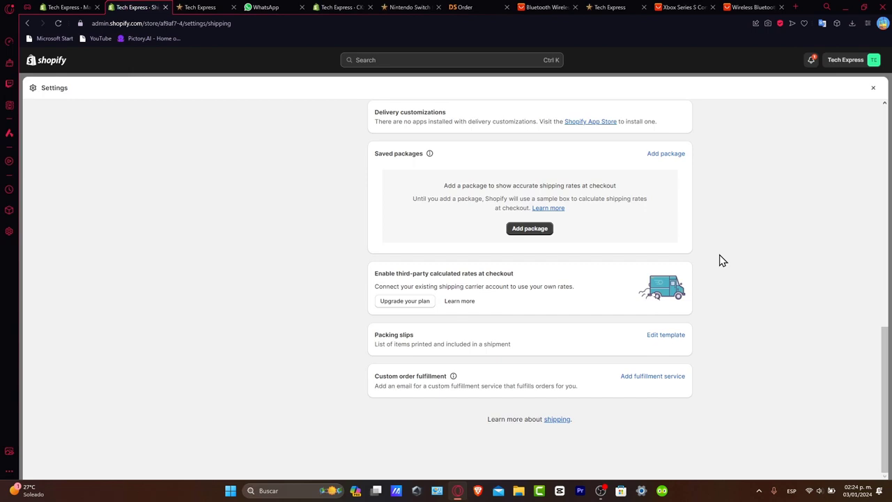
scroll(722, 260, "up", 3)
scroll(673, 277, "up", 10)
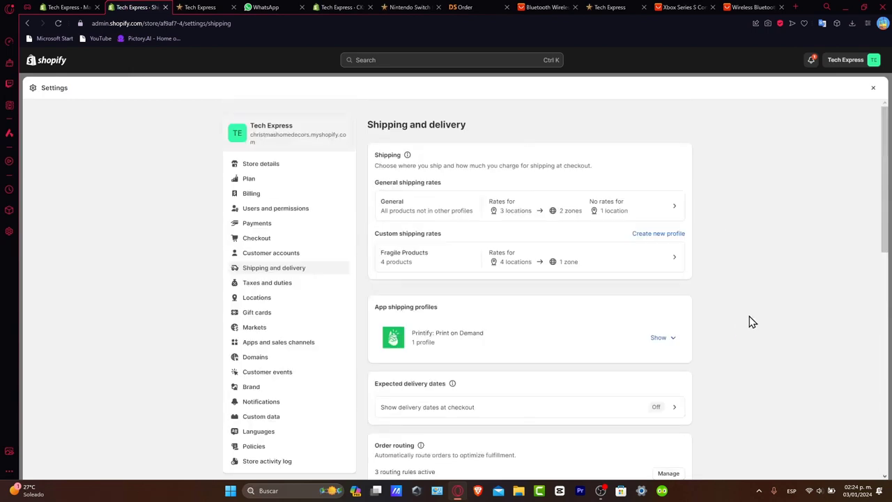
left_click(872, 89)
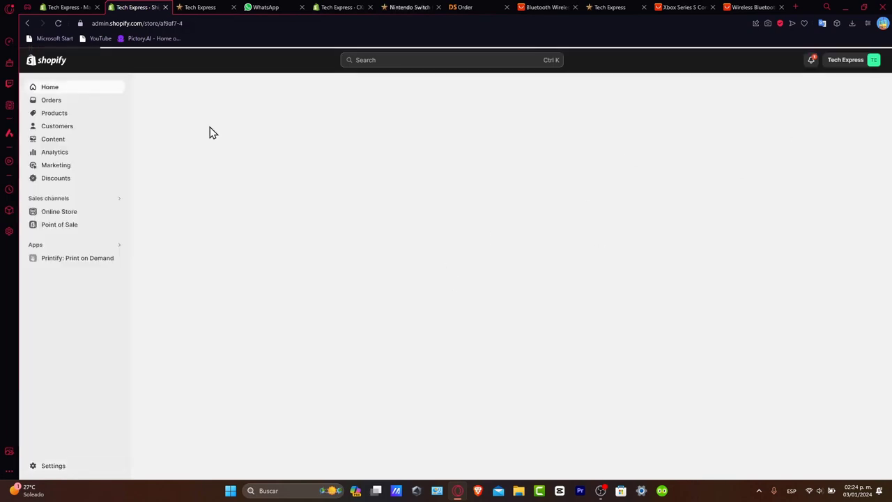
left_click(70, 214)
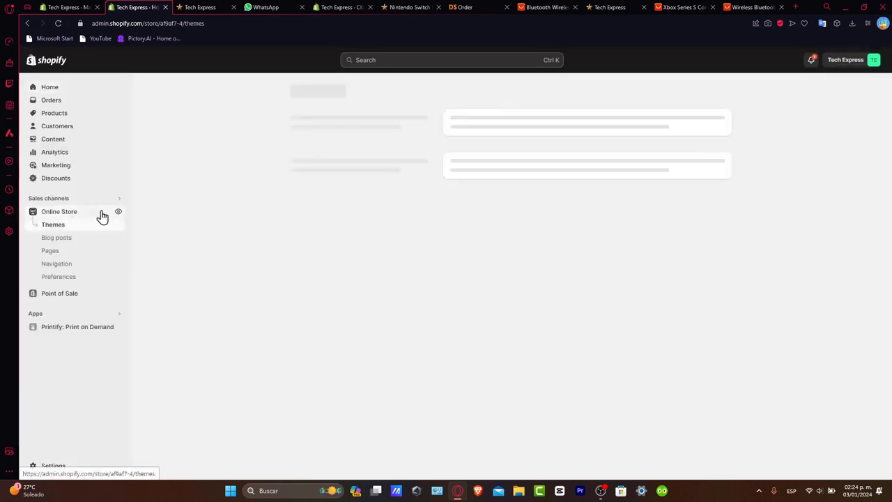
left_click(118, 213)
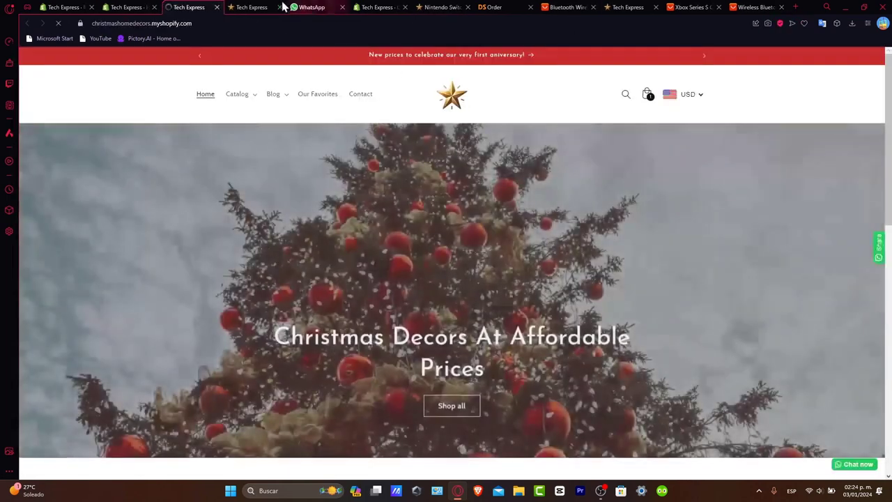
Step: Add the silver 2ft Mini Christmas Tree from the Tree Decorations catalog to the cart and proceed to checkout
left_click(243, 96)
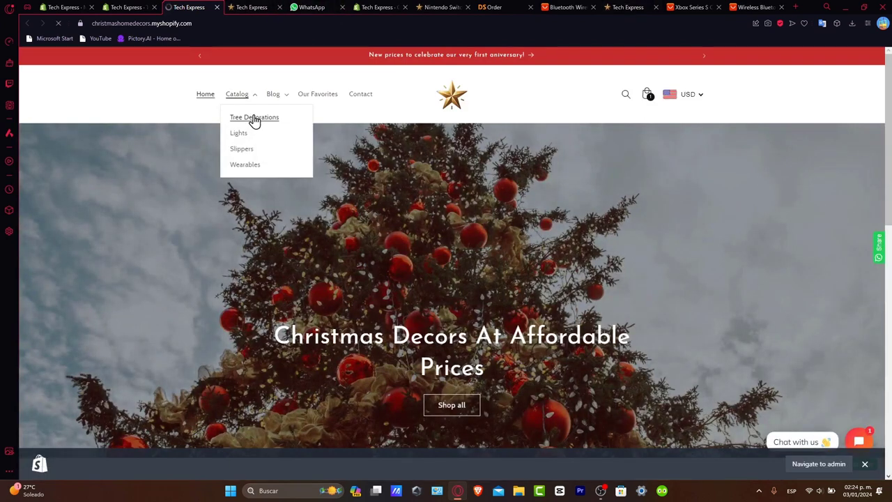
left_click(254, 119)
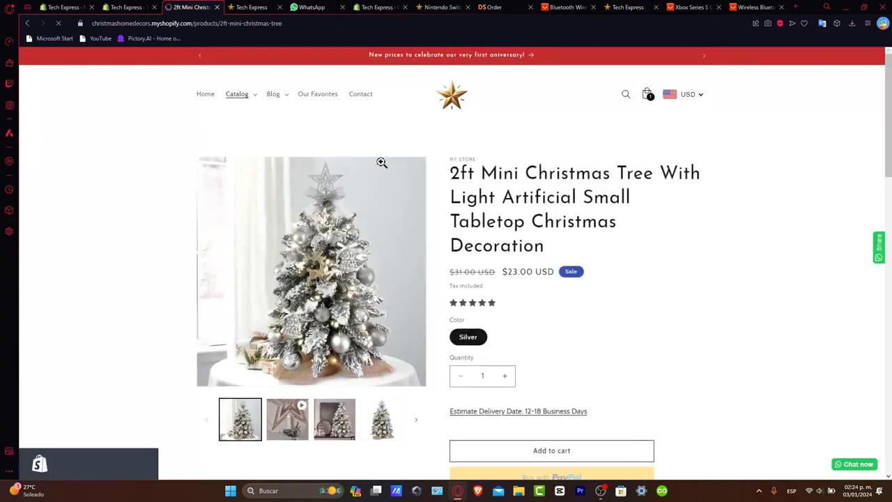
scroll(381, 163, "down", 2)
left_click(579, 298)
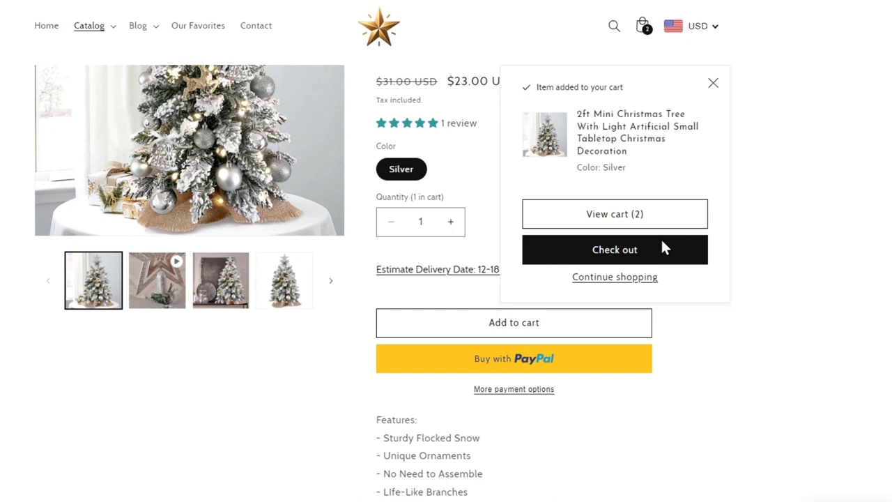
left_click(660, 239)
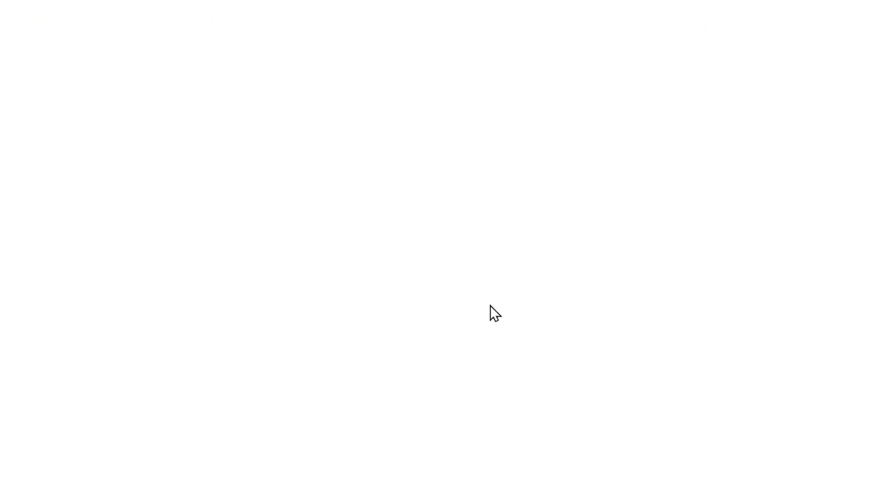